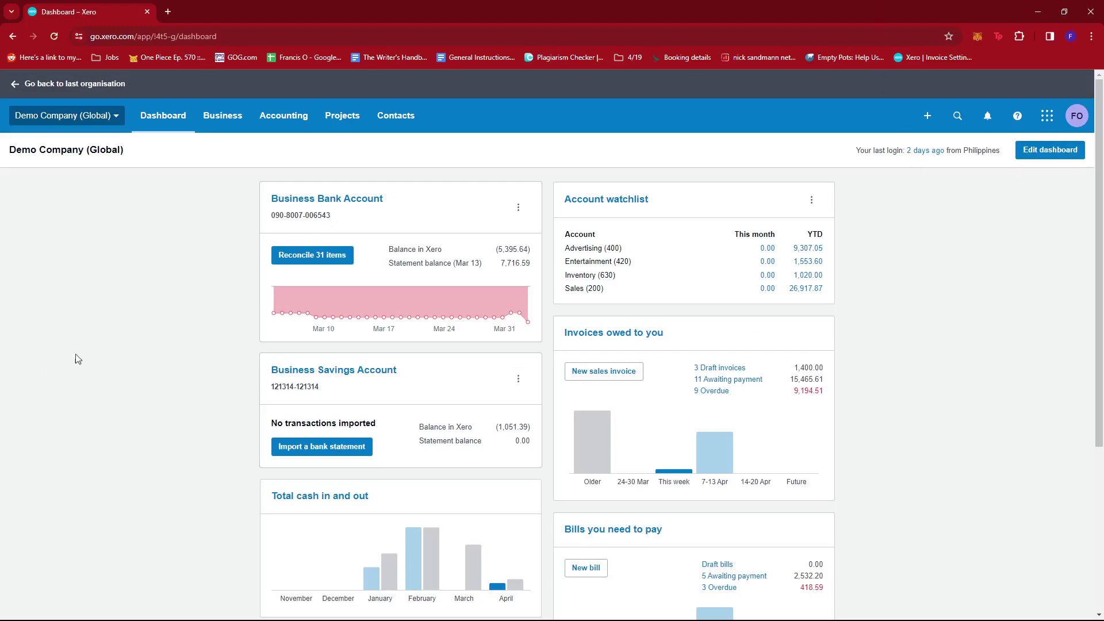
Step: Look over the bank accounts overview in a new tab from the Accounting menu, then close it
click(279, 120)
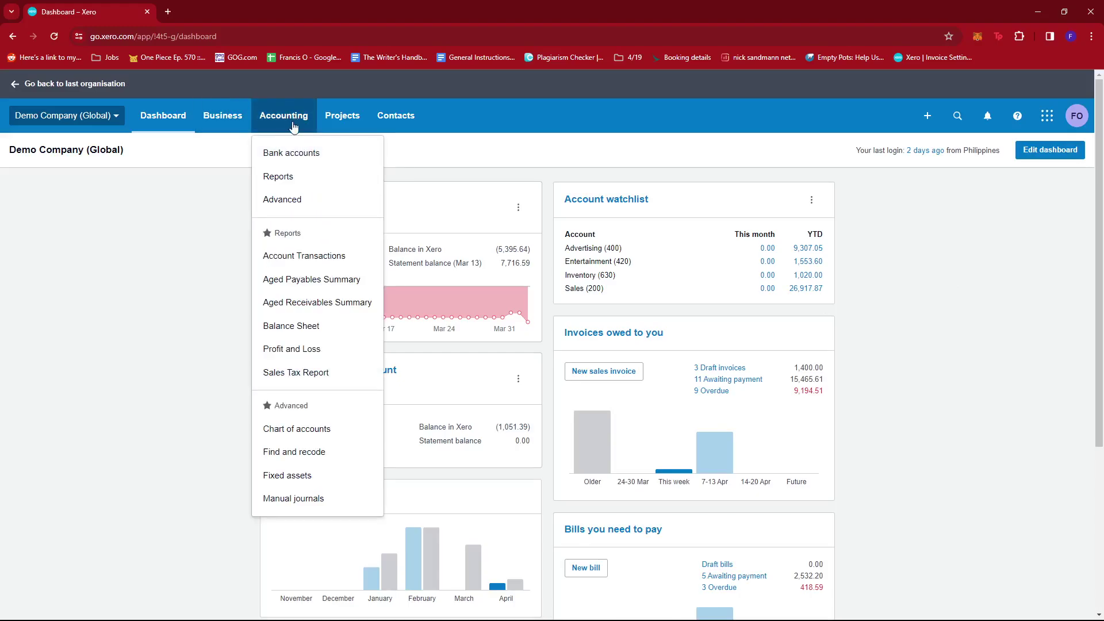
middle_click(299, 161)
click(227, 8)
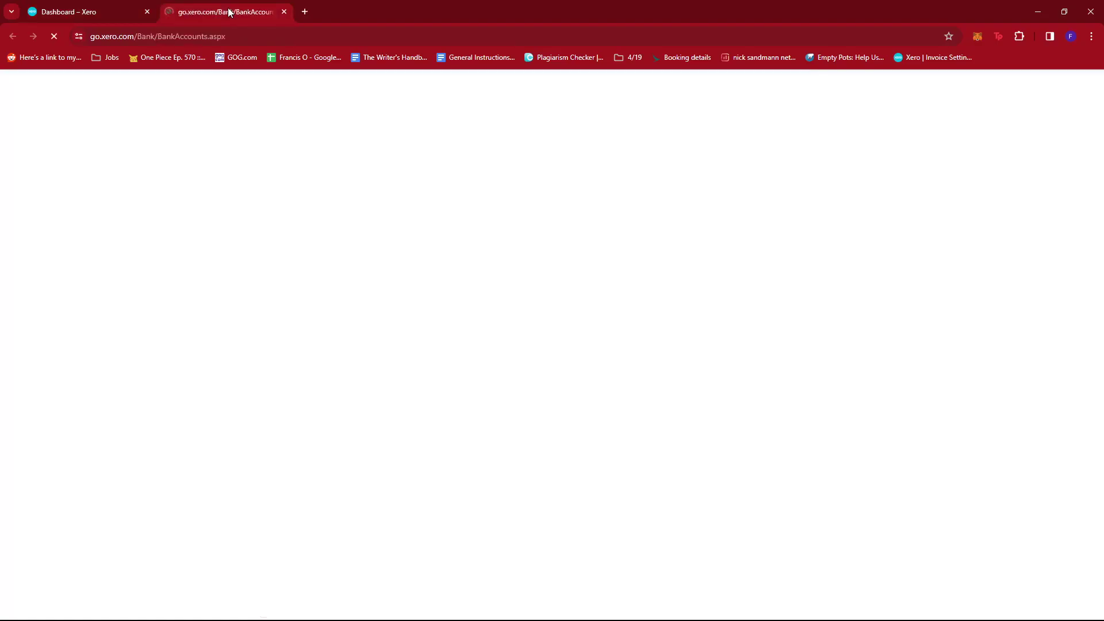
scroll(439, 314, down, 1)
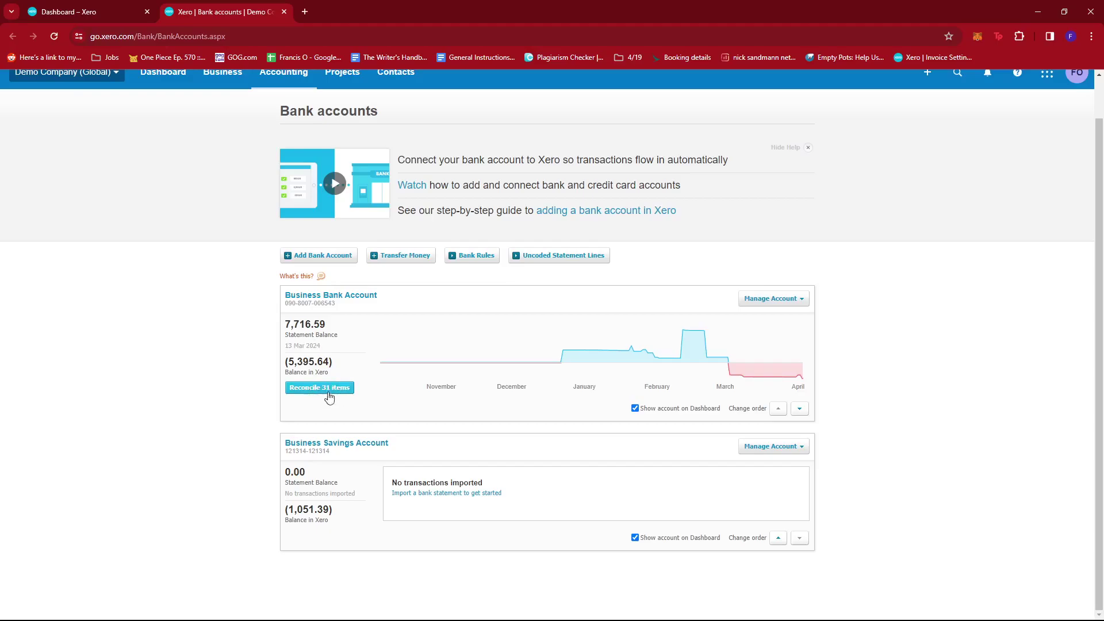
click(284, 12)
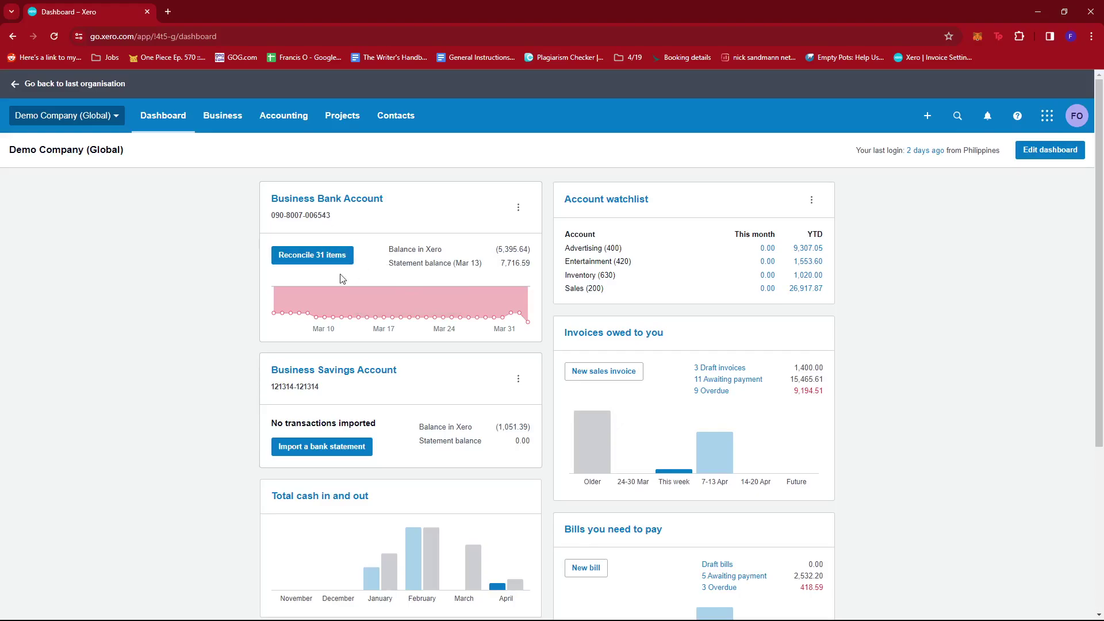
Step: Start reconciling the Business Bank Account's 31 items and locate the Port & Philip Freight 541.25 line
click(299, 260)
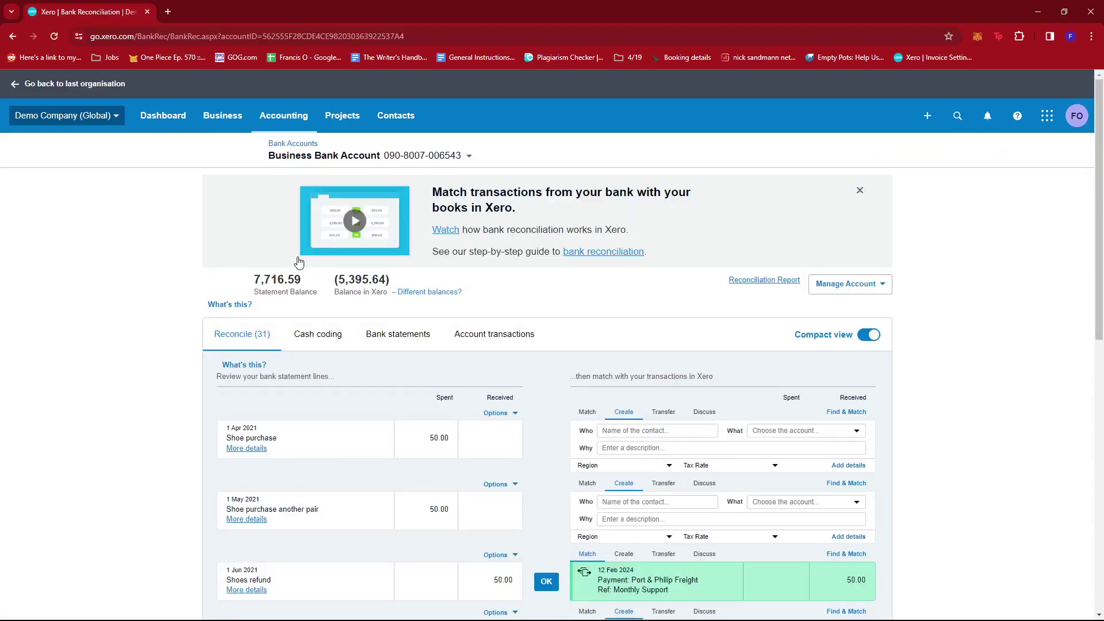
scroll(517, 305, down, 3)
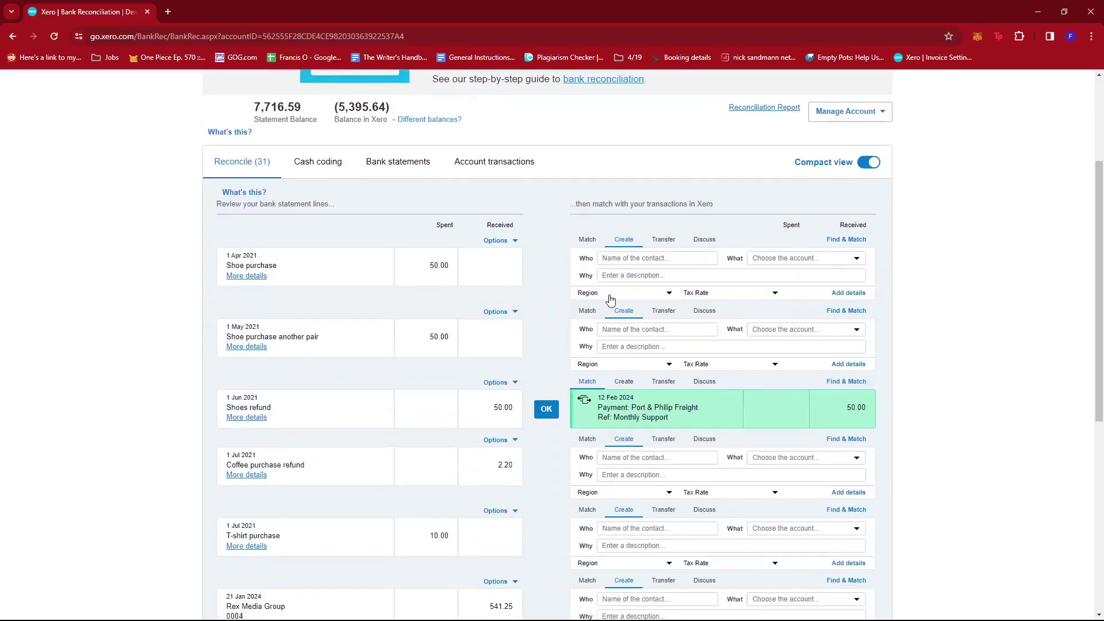
scroll(547, 301, down, 1)
scroll(549, 289, down, 1)
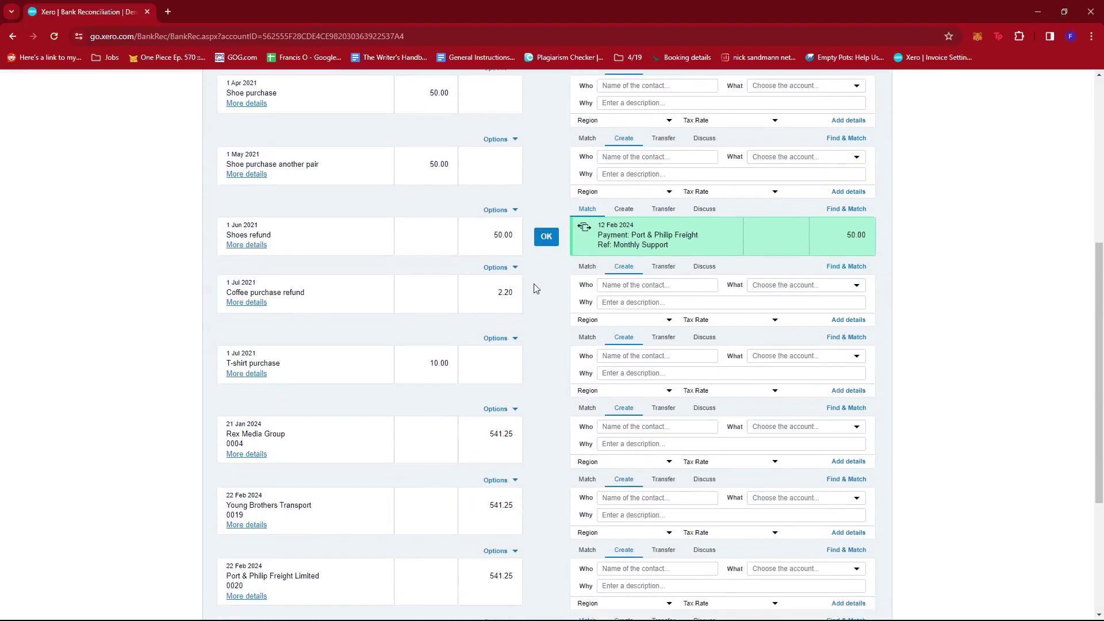
scroll(551, 290, down, 2)
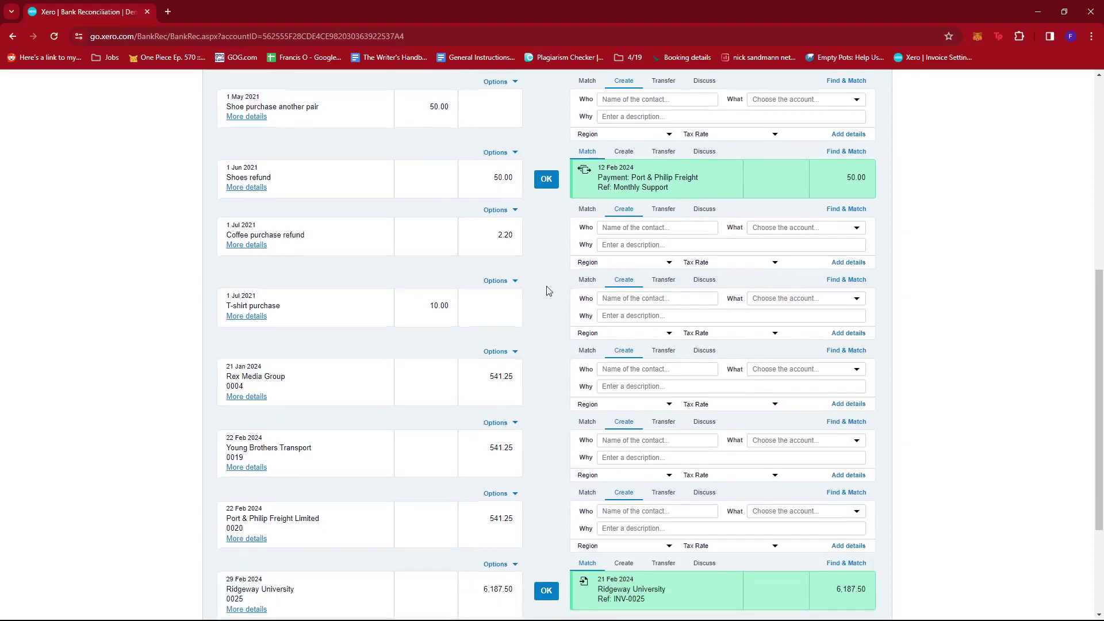
scroll(552, 293, up, 1)
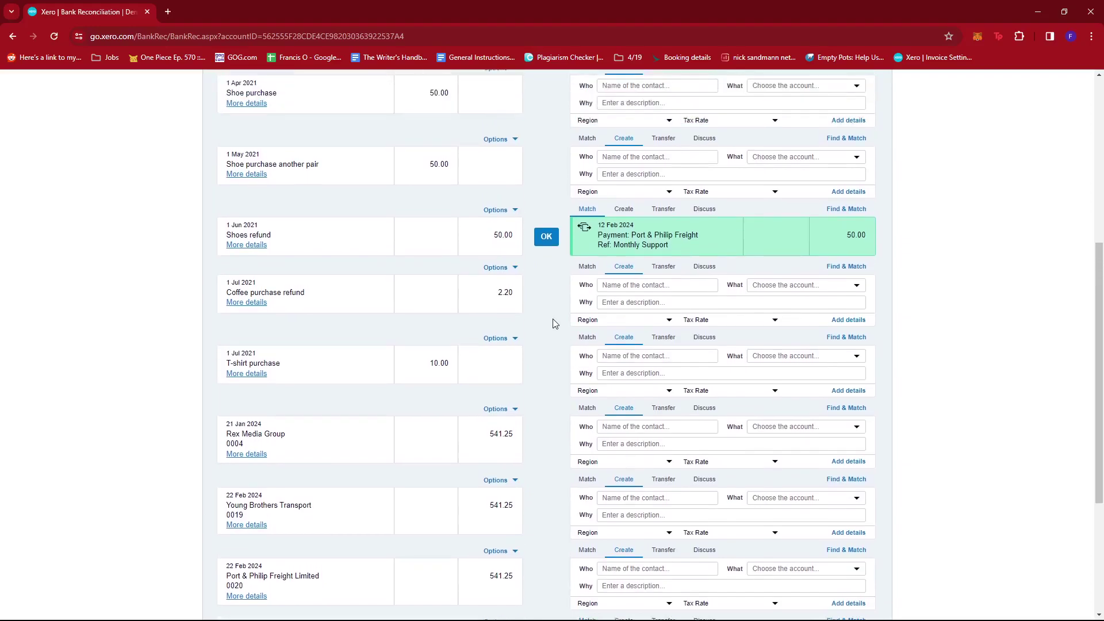
scroll(553, 322, down, 2)
scroll(552, 318, down, 2)
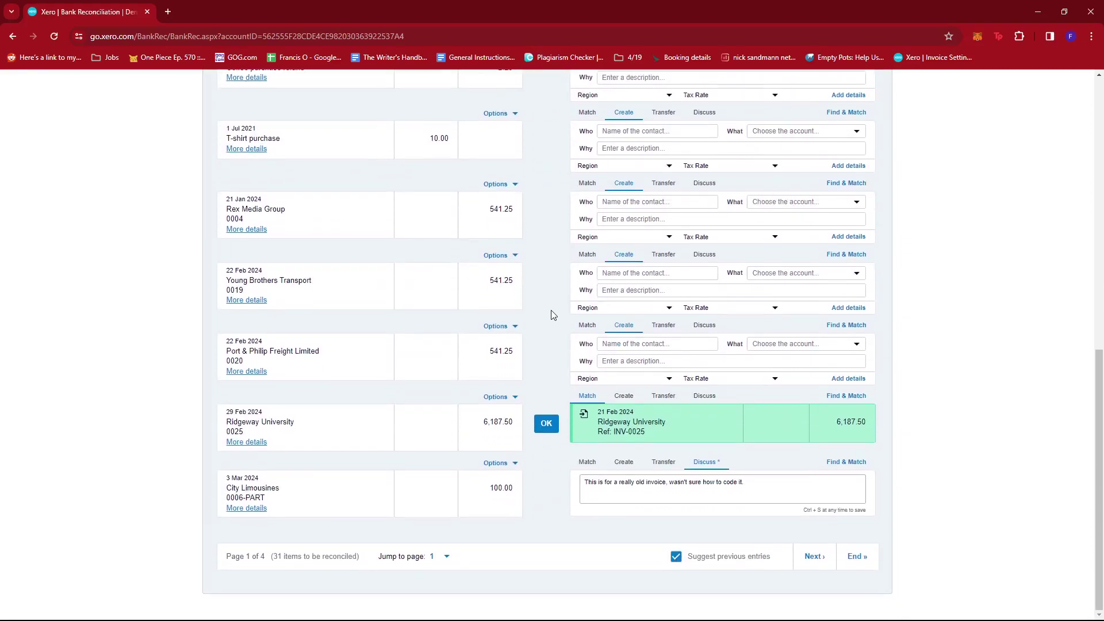
scroll(555, 310, up, 1)
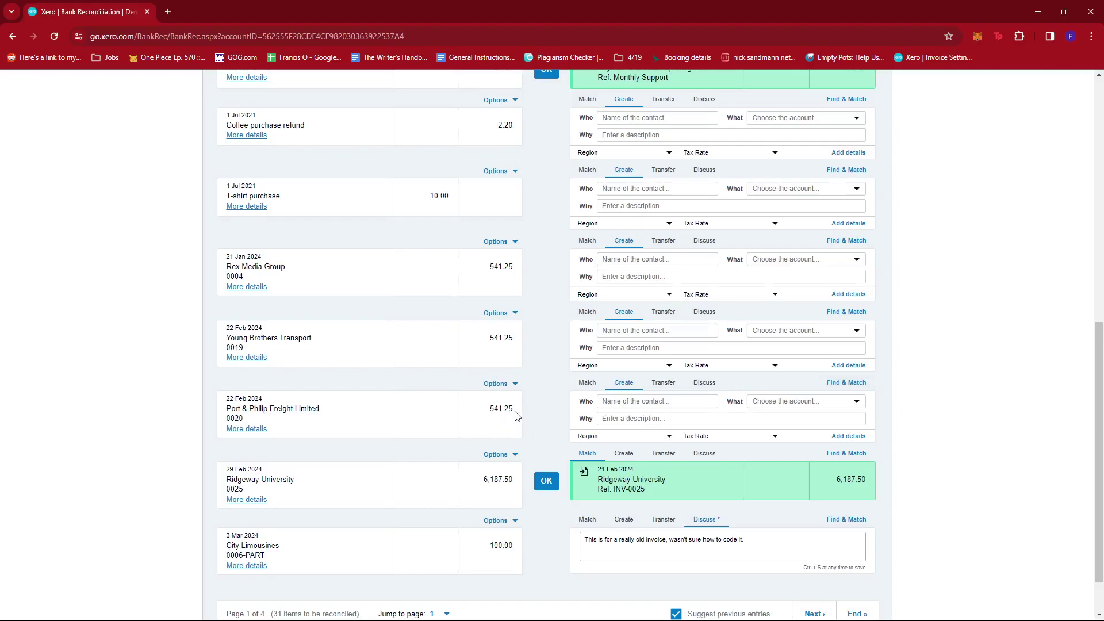
scroll(514, 412, down, 1)
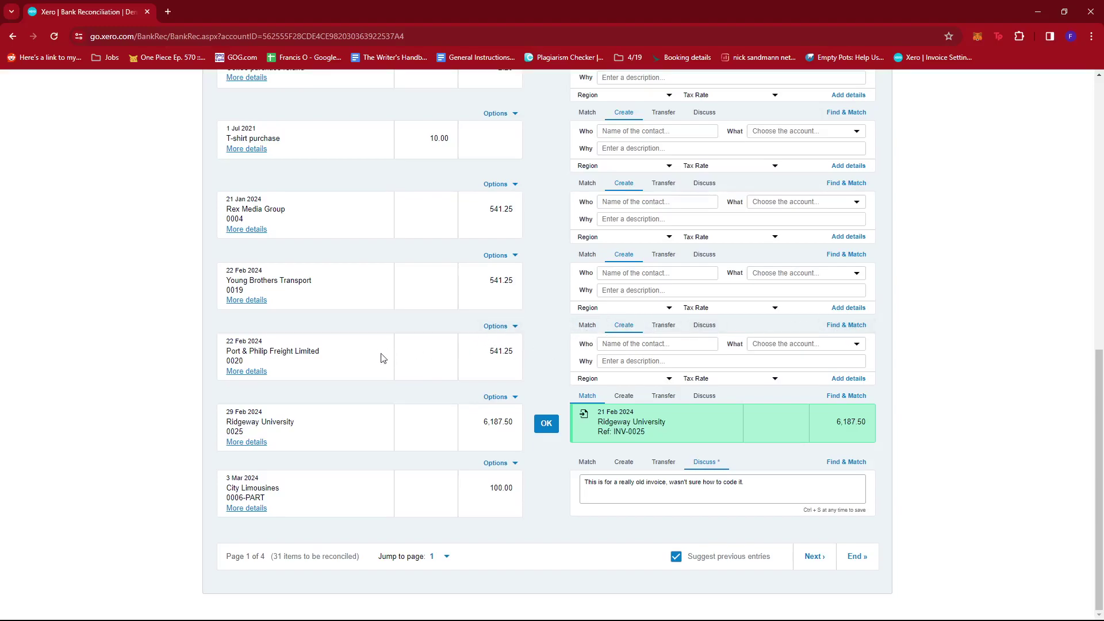
Step: Find matches for the 541.25 Port & Philip Freight line and select the 22 Feb 491.25 payment
click(844, 325)
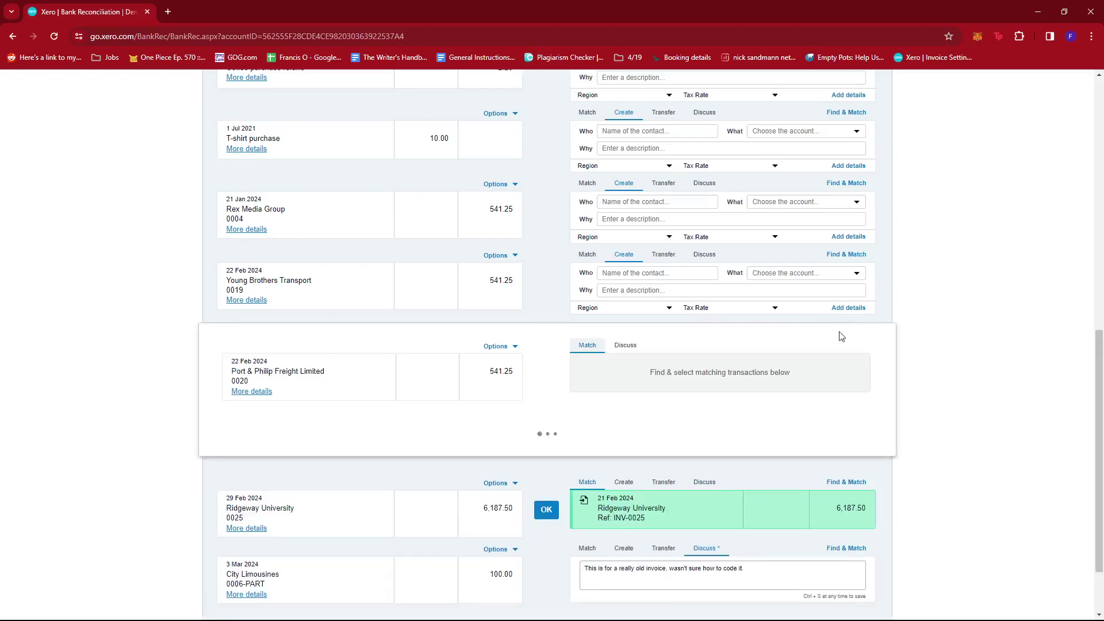
scroll(963, 334, down, 1)
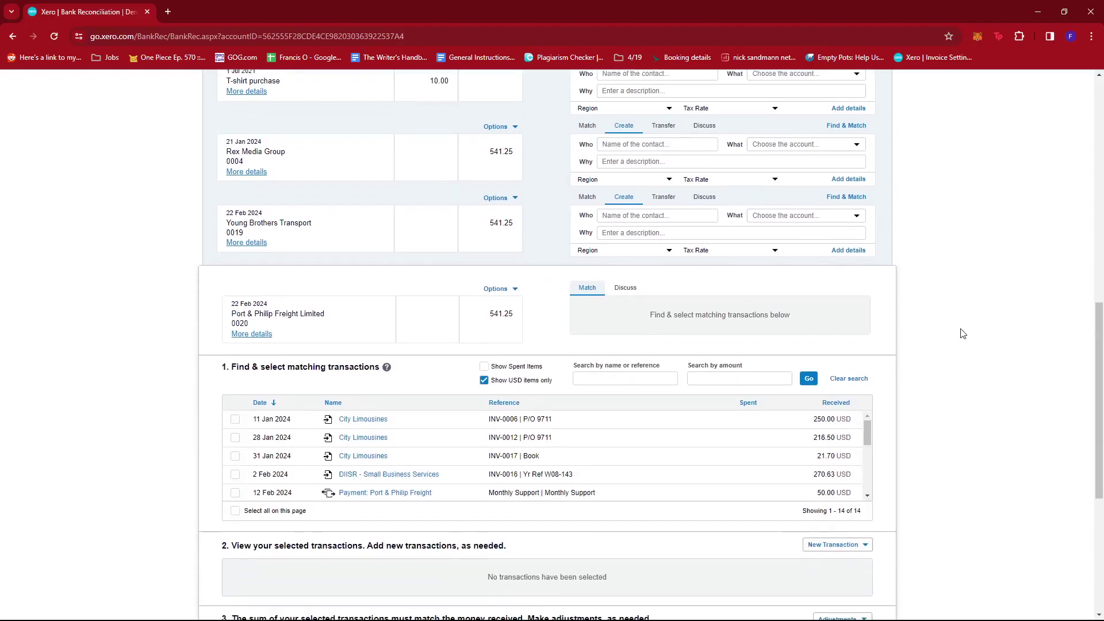
scroll(961, 332, down, 1)
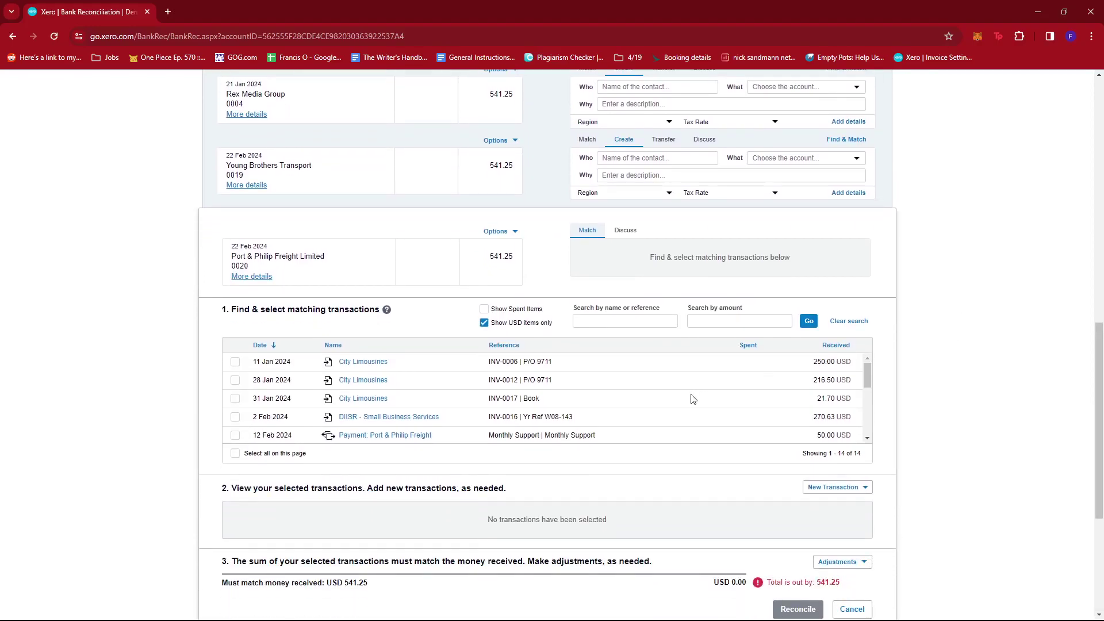
scroll(691, 390, down, 1)
scroll(691, 391, down, 1)
scroll(691, 391, down, 1)
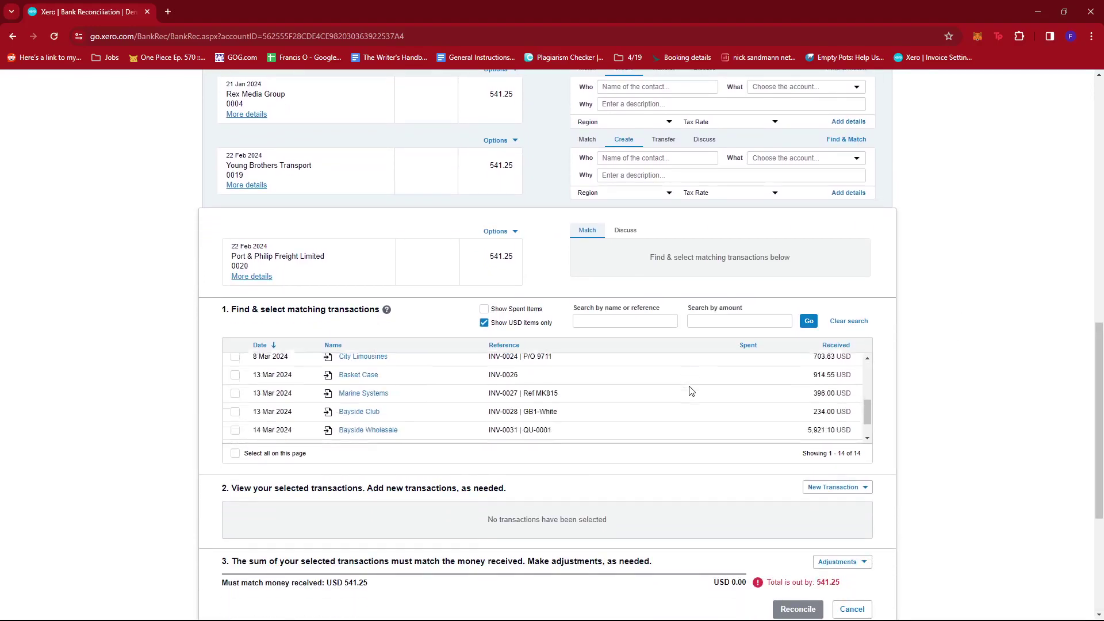
scroll(691, 391, down, 1)
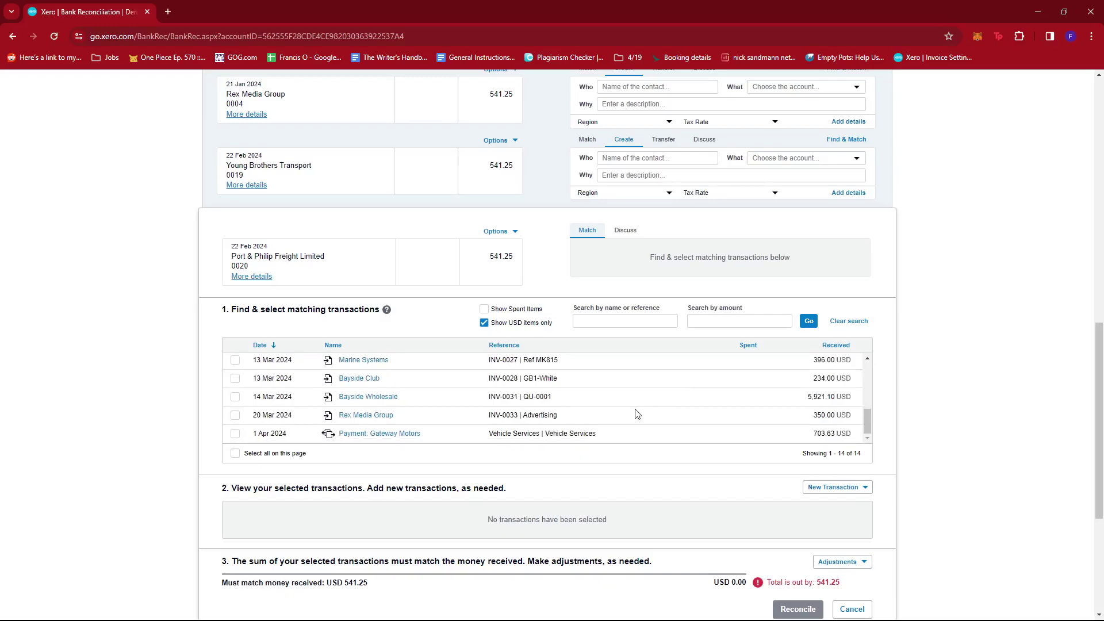
drag(866, 418, 867, 400)
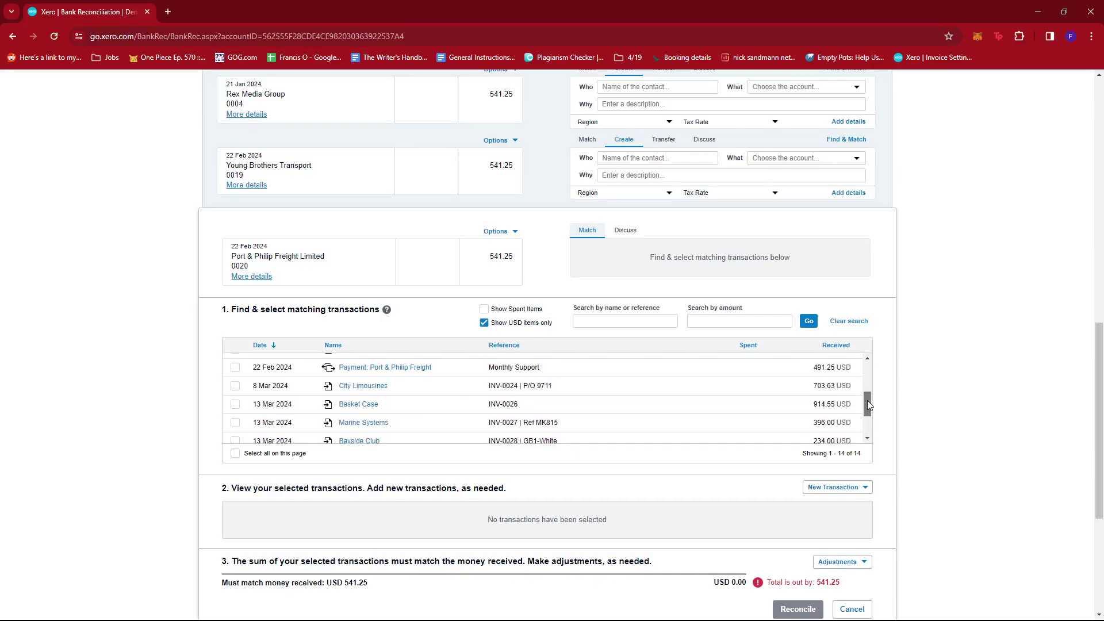
click(240, 371)
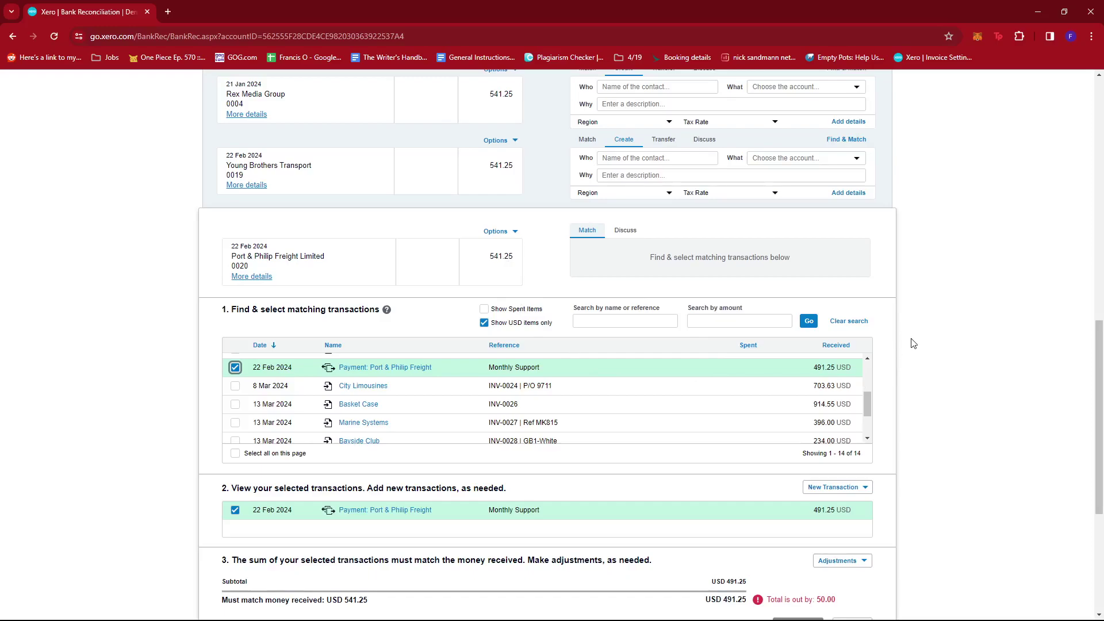
scroll(908, 343, down, 1)
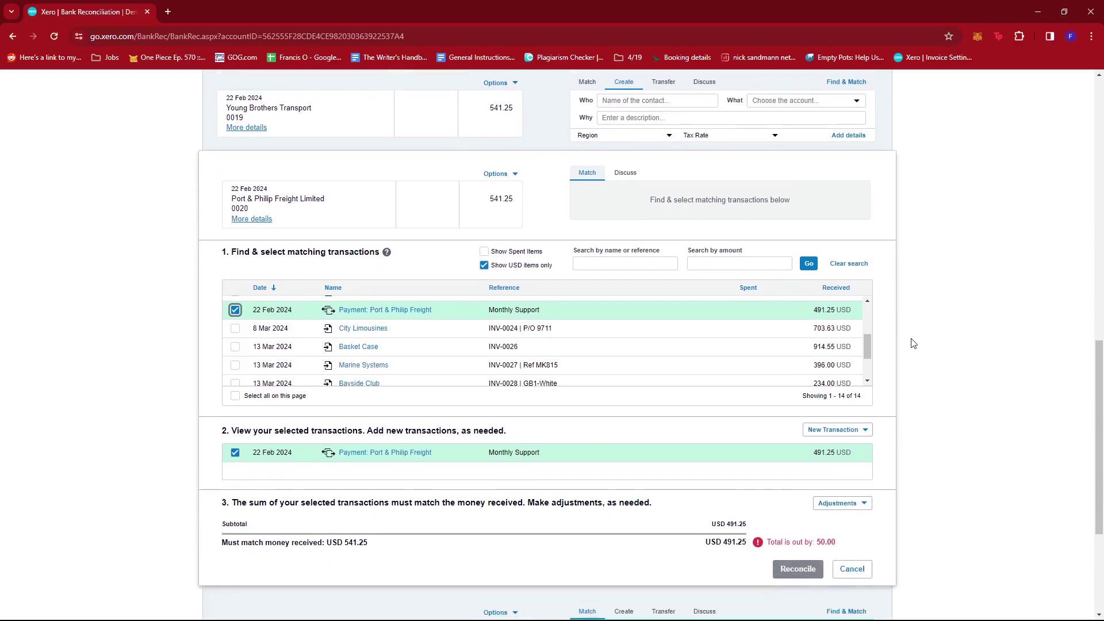
Step: Add a new Receive Money transaction for the remaining 50.00 from Port & Philip Freight Limited
click(847, 434)
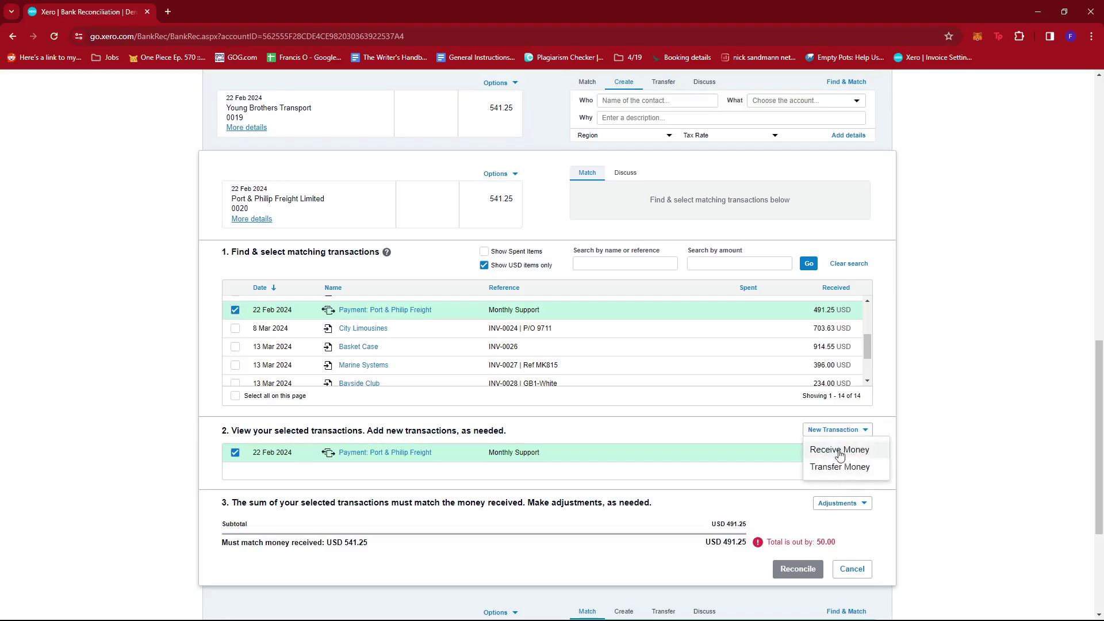
click(839, 452)
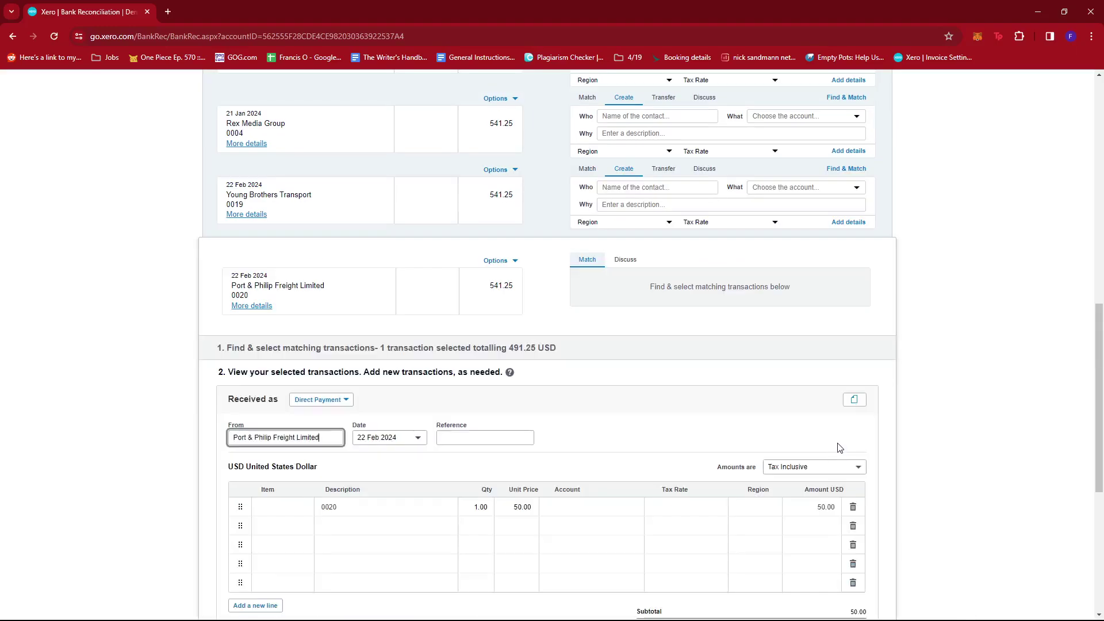
scroll(836, 443, down, 1)
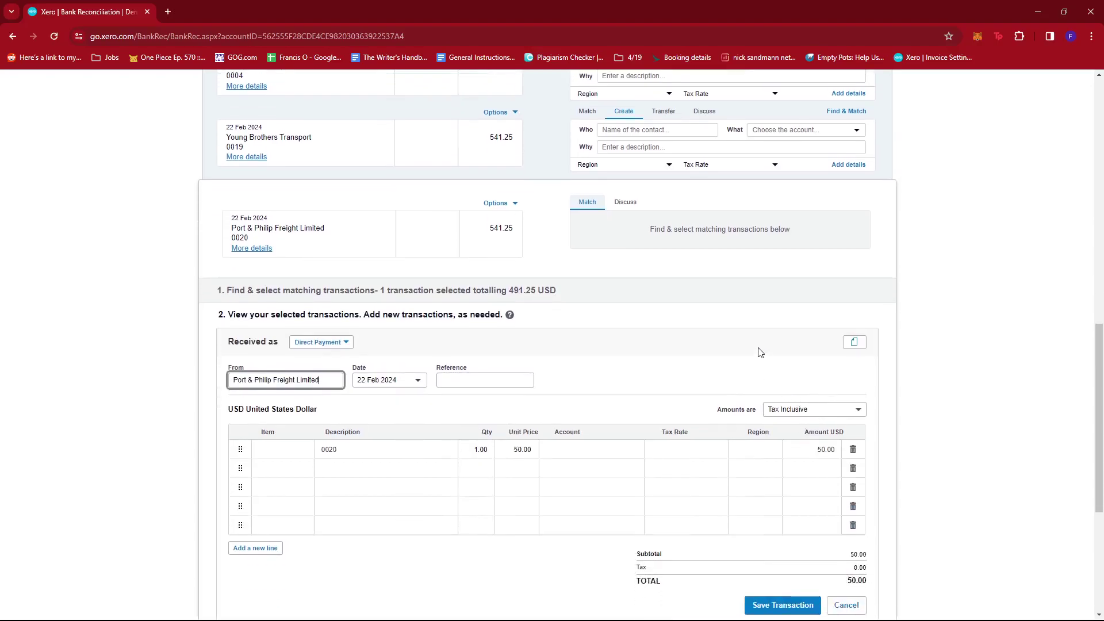
scroll(753, 351, down, 2)
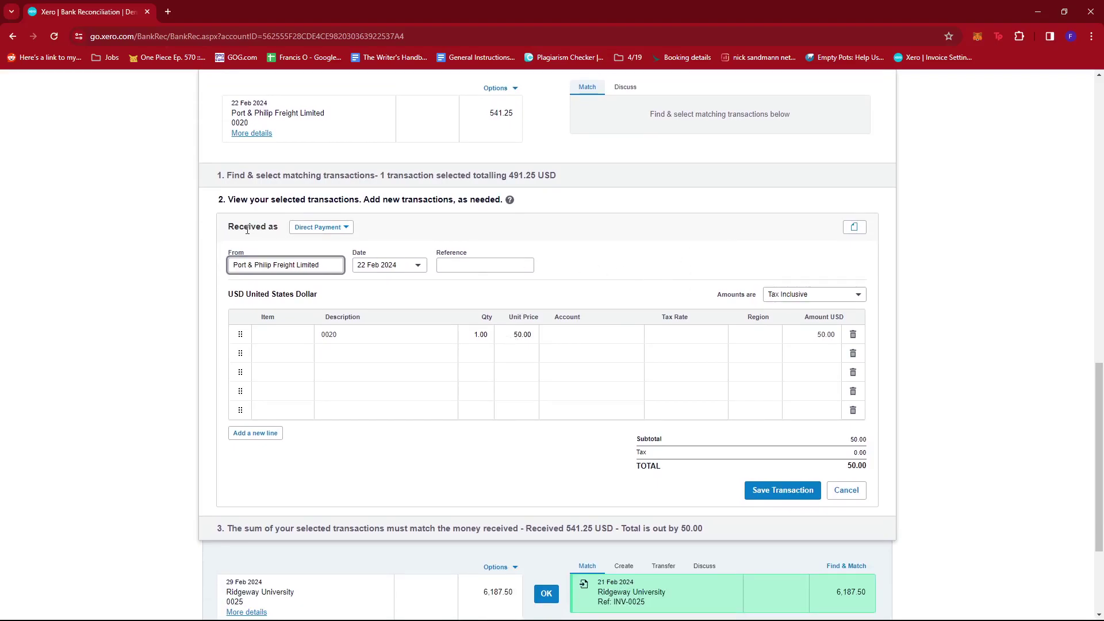
drag(228, 231, 275, 230)
click(275, 230)
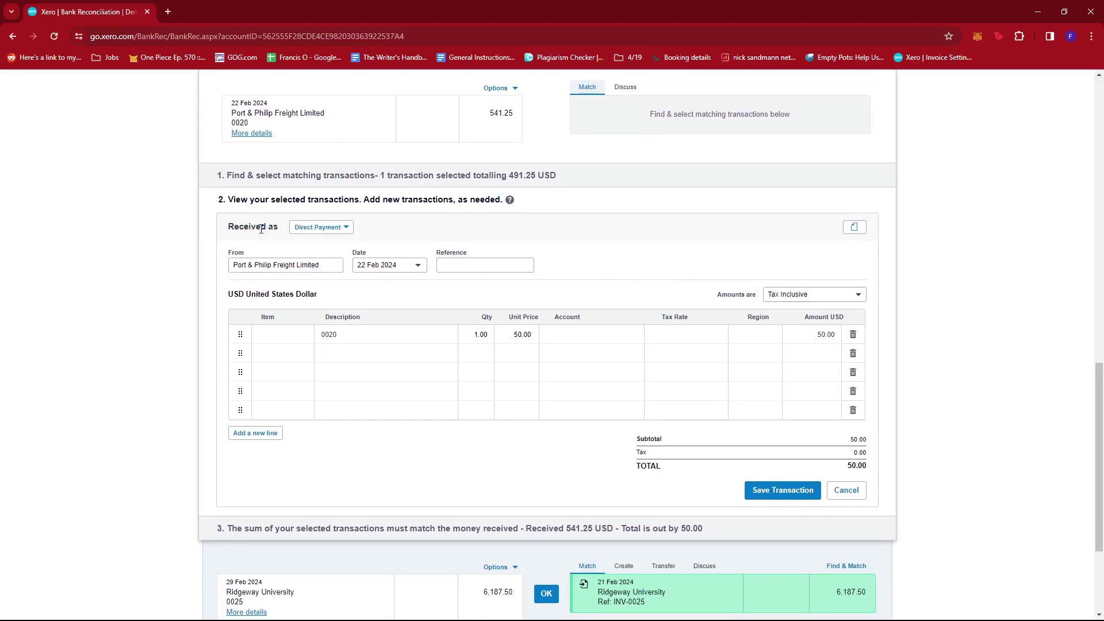
Step: Set the 50.00 entry's Received as option to Overpayment
click(338, 230)
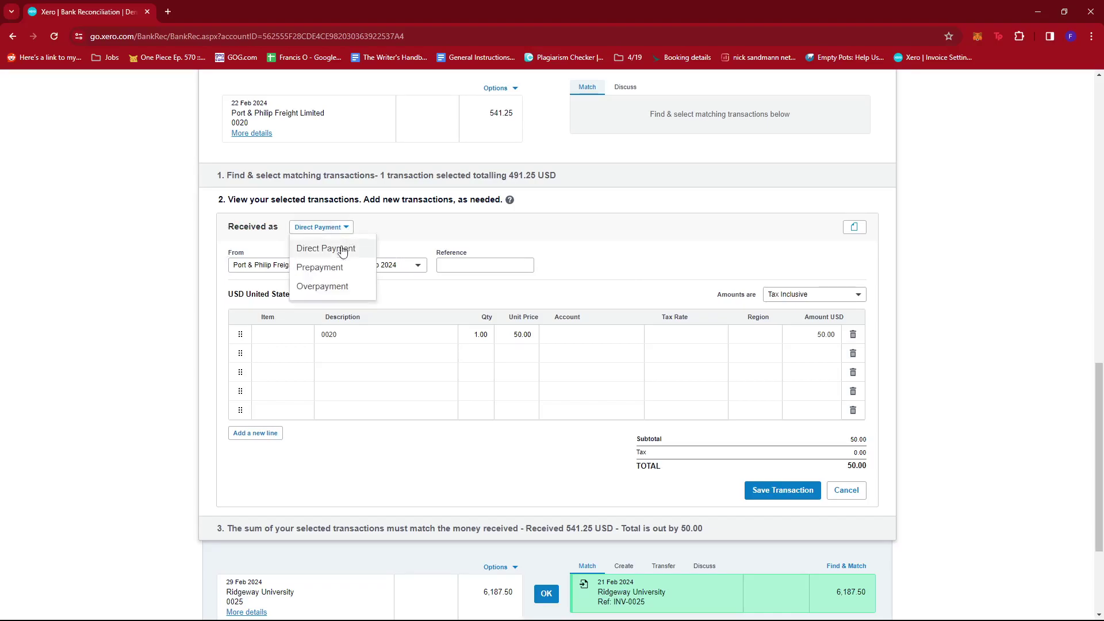
click(325, 287)
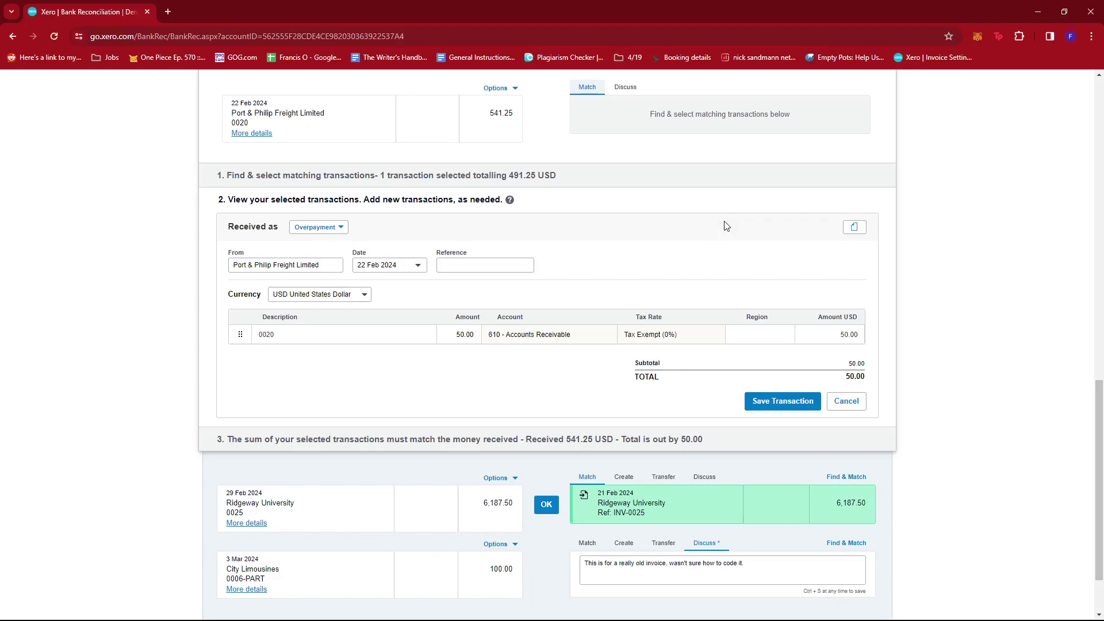
click(266, 337)
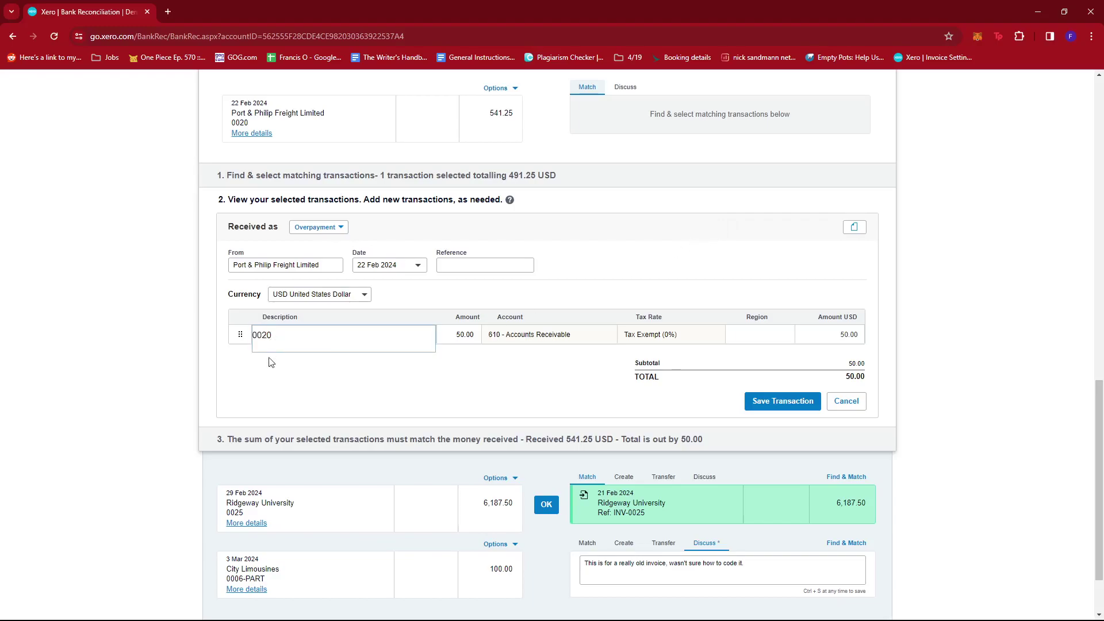
key(ctrl+a)
click(293, 331)
key(Escape)
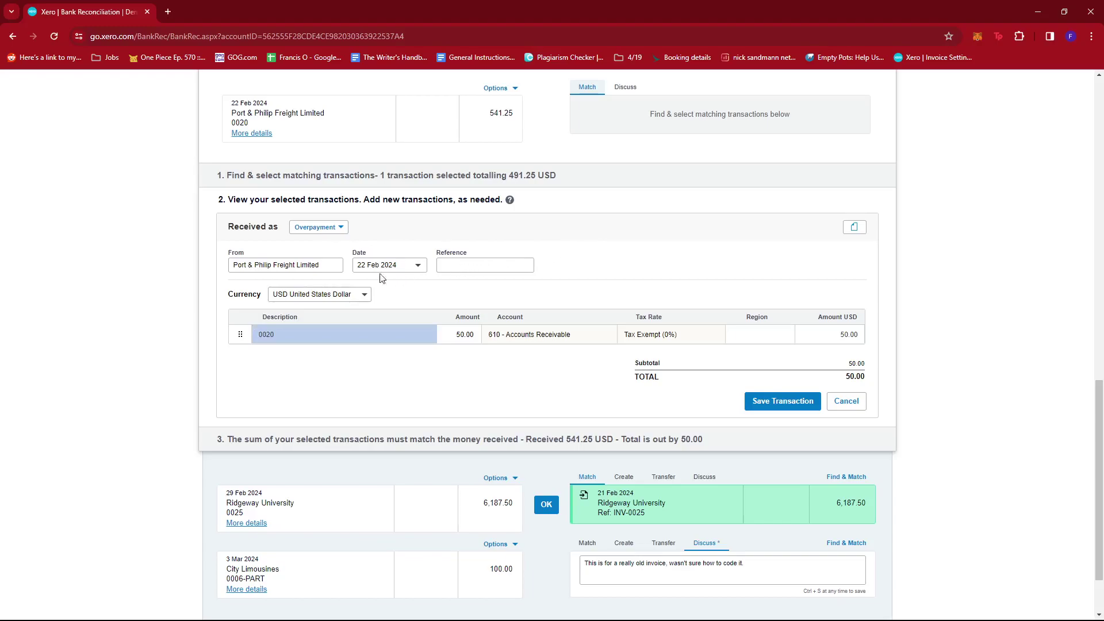
click(252, 268)
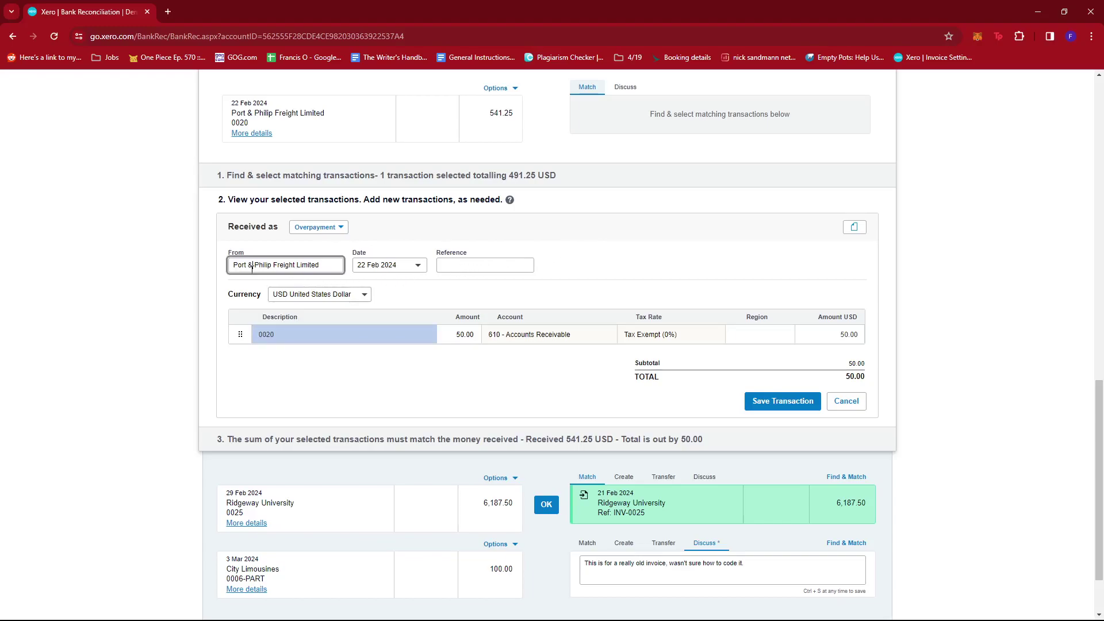
Step: Enter reference 0020 and change the description to 'Overpayment to Reference 0020'
click(460, 267)
text(0020)
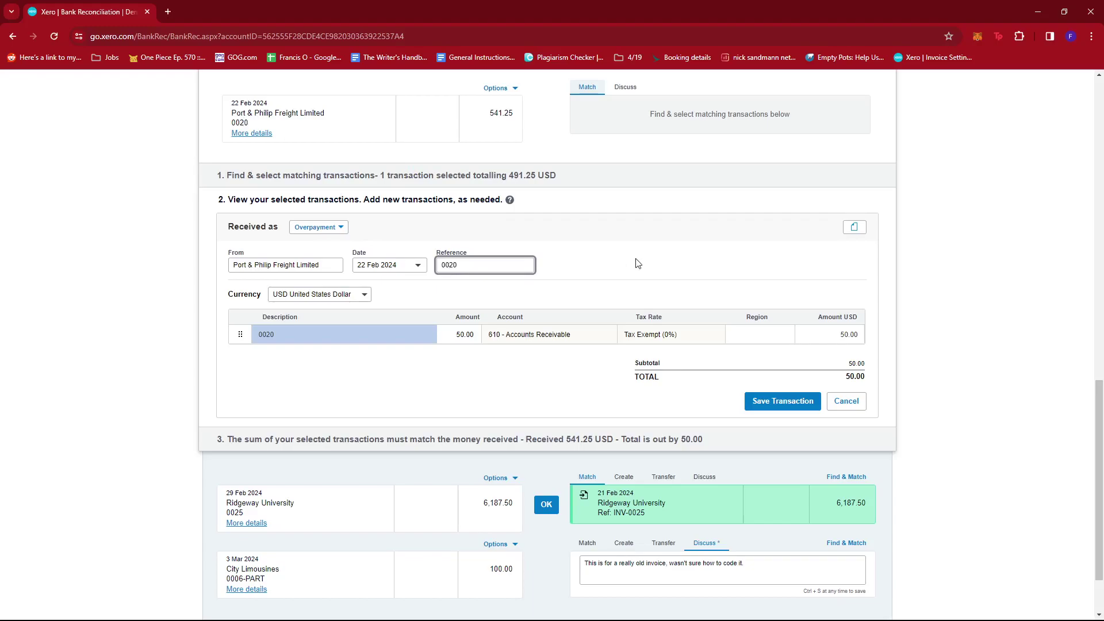
click(637, 263)
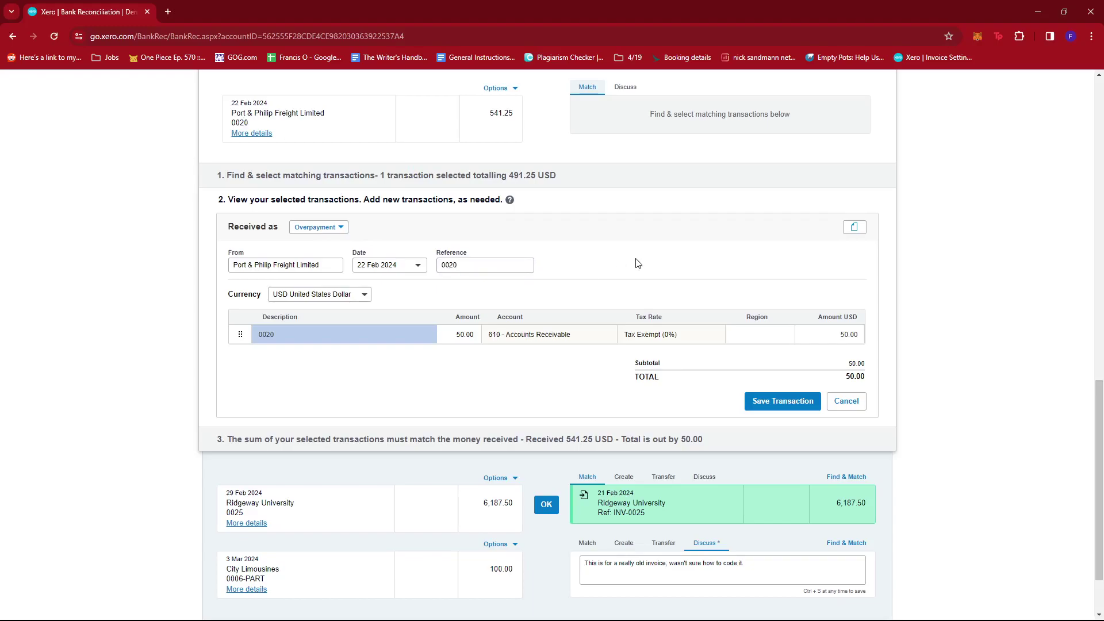
click(300, 334)
drag(300, 334, 253, 336)
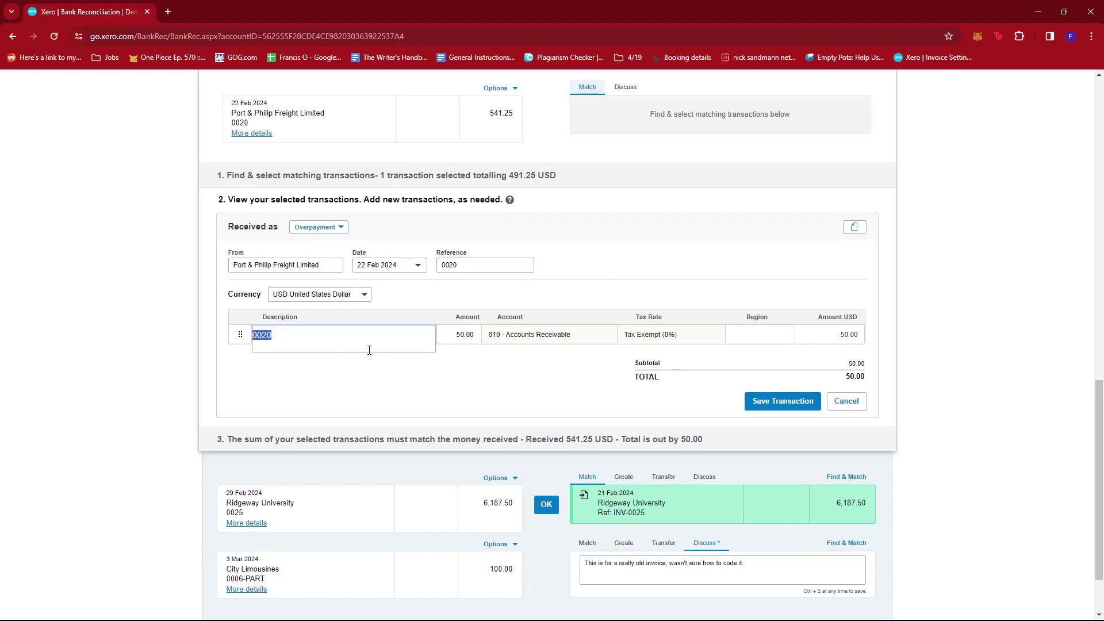
key(BackSpace)
text(ence)
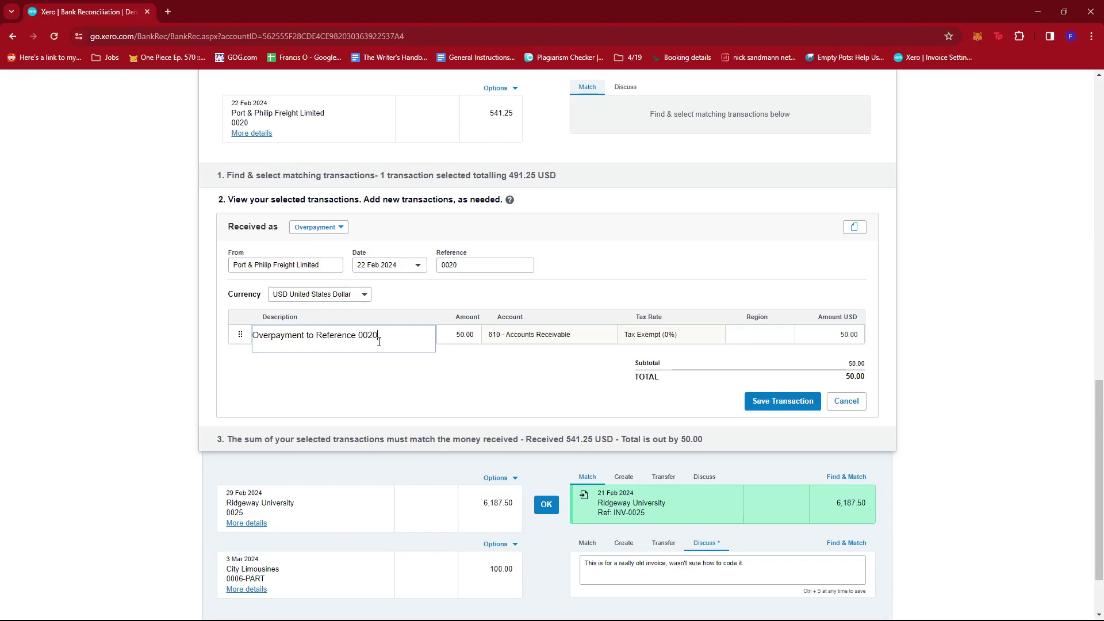
click(509, 374)
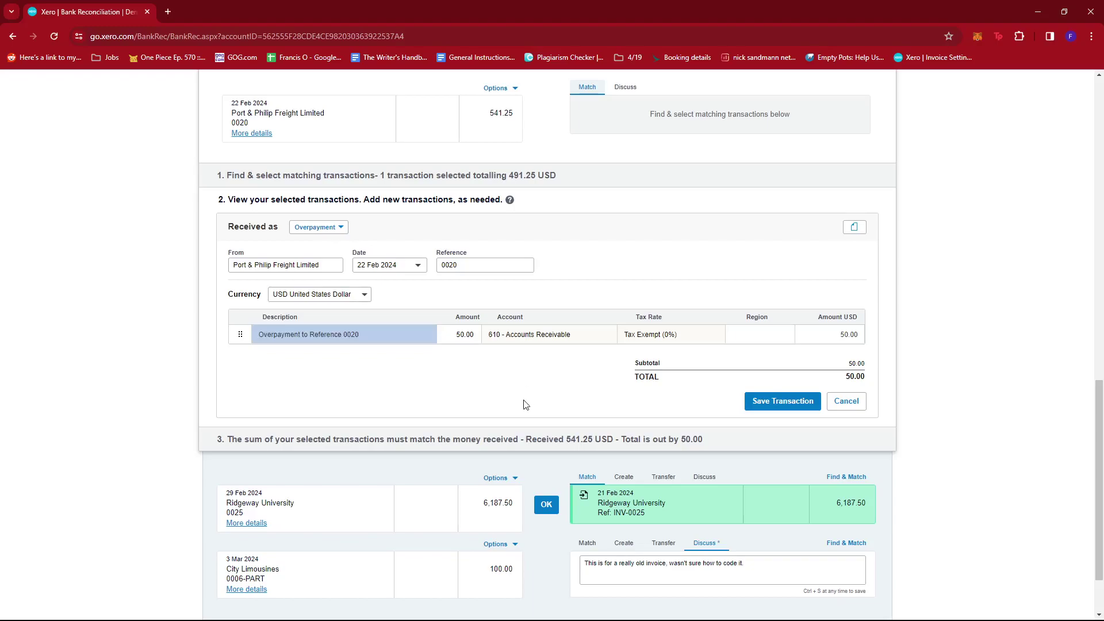
Step: Save the 50.00 overpayment so the selected transactions total 541.25
click(777, 406)
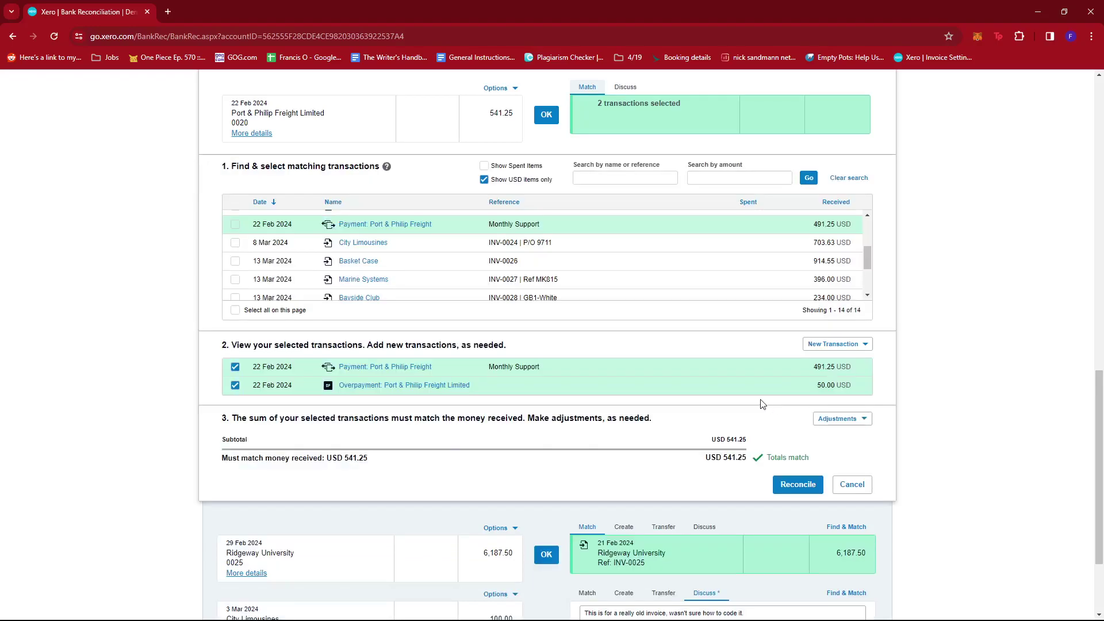
scroll(690, 391, down, 1)
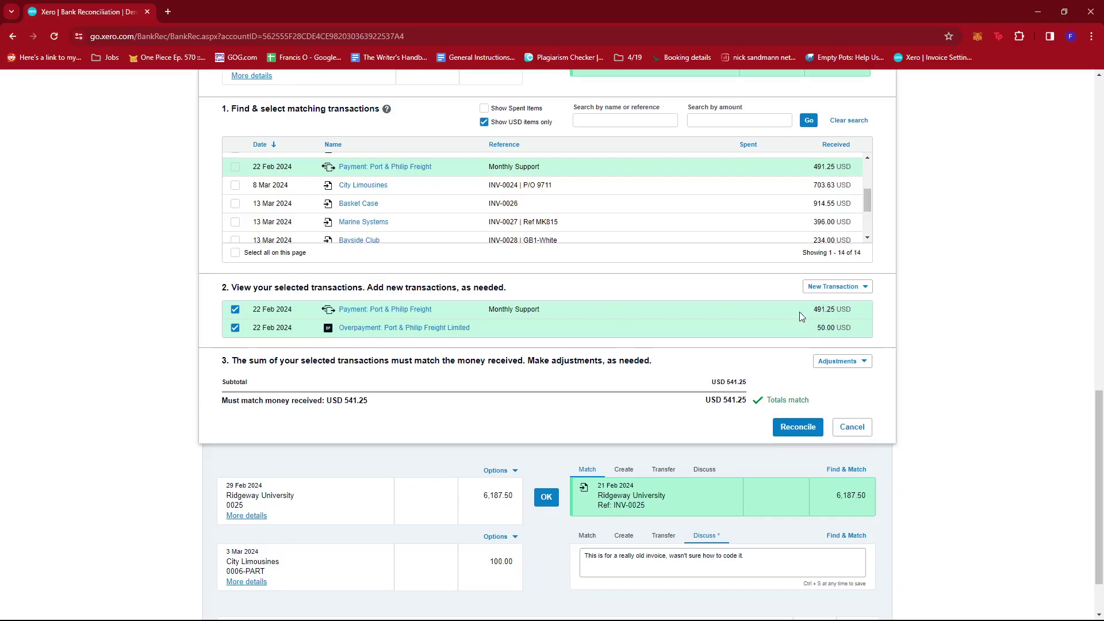
scroll(822, 315, up, 1)
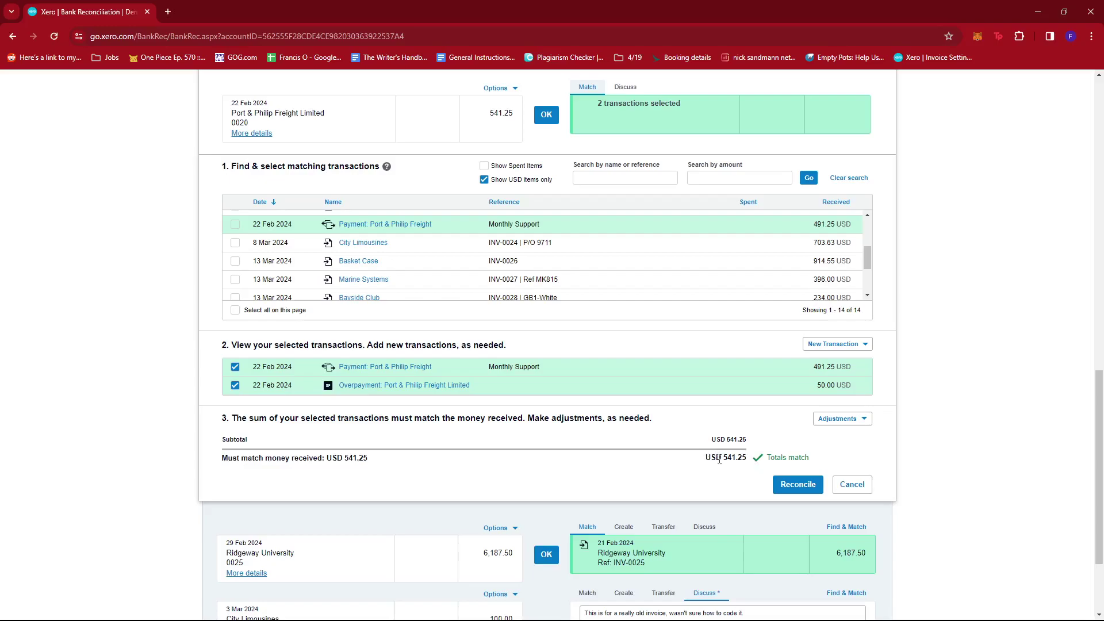
Step: Reconcile the 22 Feb 541.25 Port & Philip Freight line, leaving 30 items to reconcile
click(795, 486)
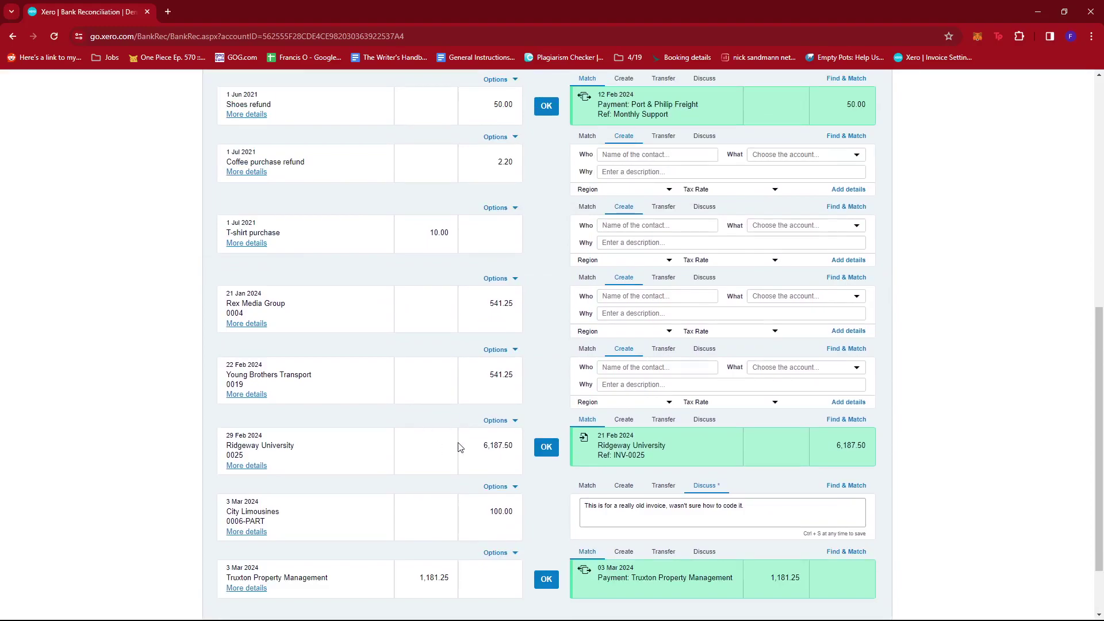
scroll(477, 448, down, 2)
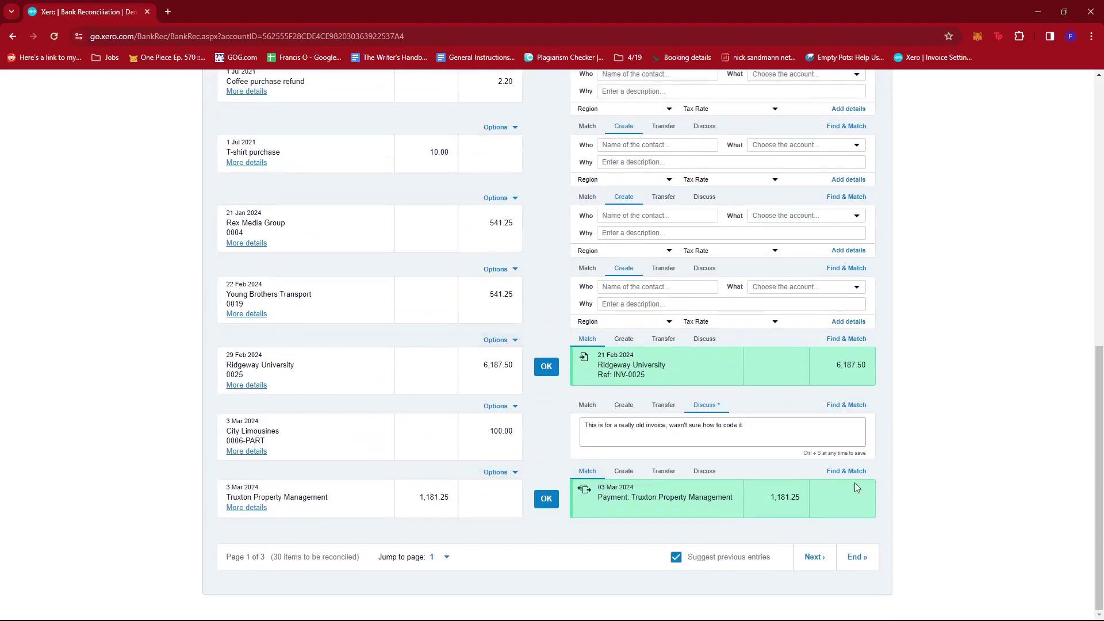